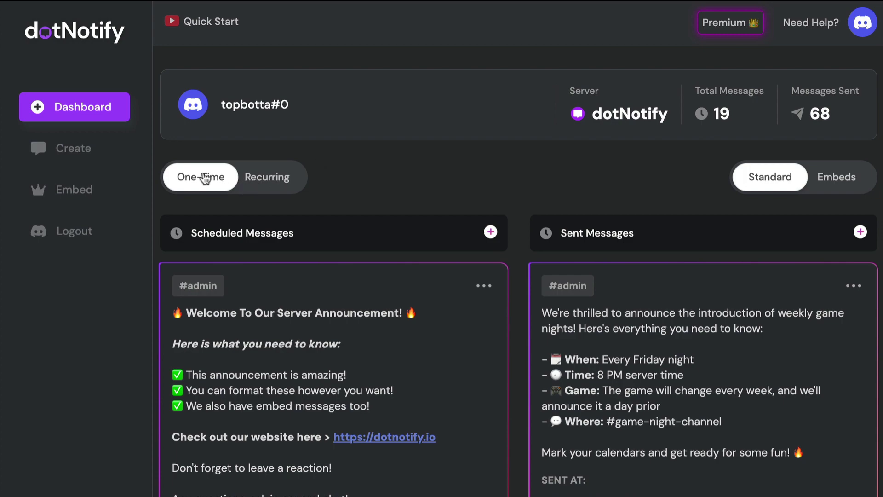
Step: Browse the recurring and one-time message lists in both embed and standard views
scroll(464, 384, down, 10)
scroll(462, 381, up, 10)
scroll(405, 307, down, 5)
scroll(310, 307, up, 5)
click(267, 180)
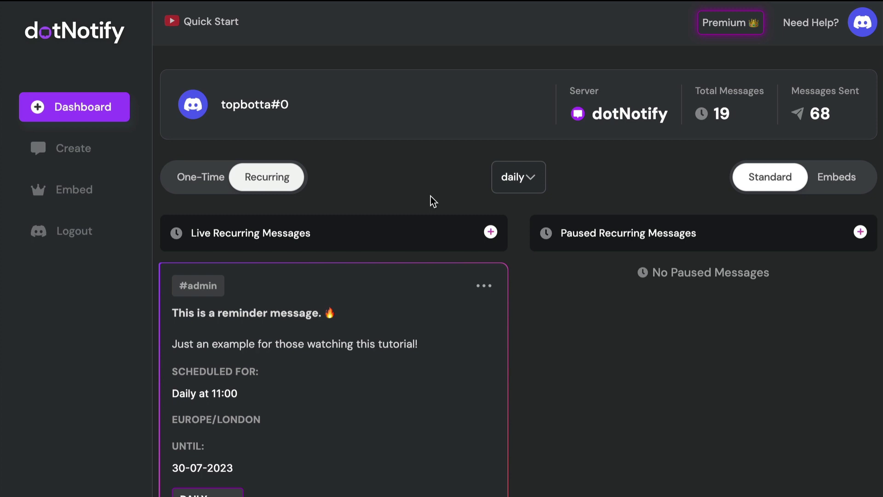
click(856, 183)
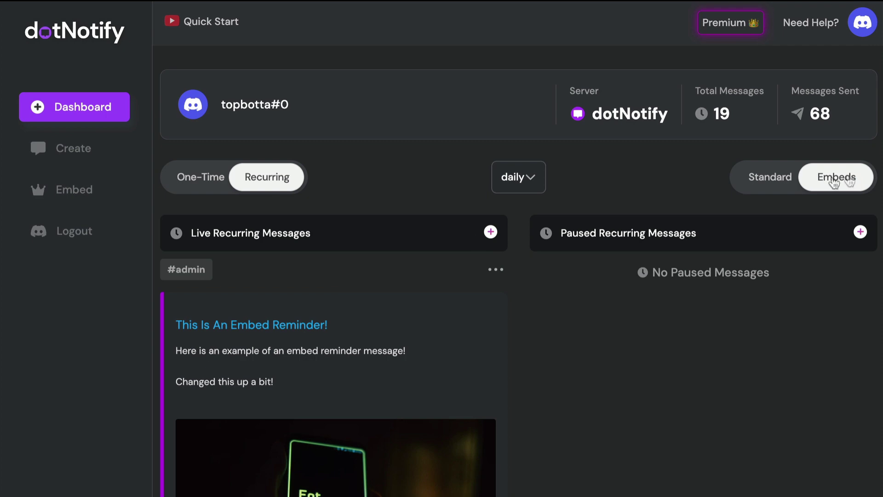
scroll(326, 345, down, 7)
scroll(326, 346, up, 7)
click(188, 187)
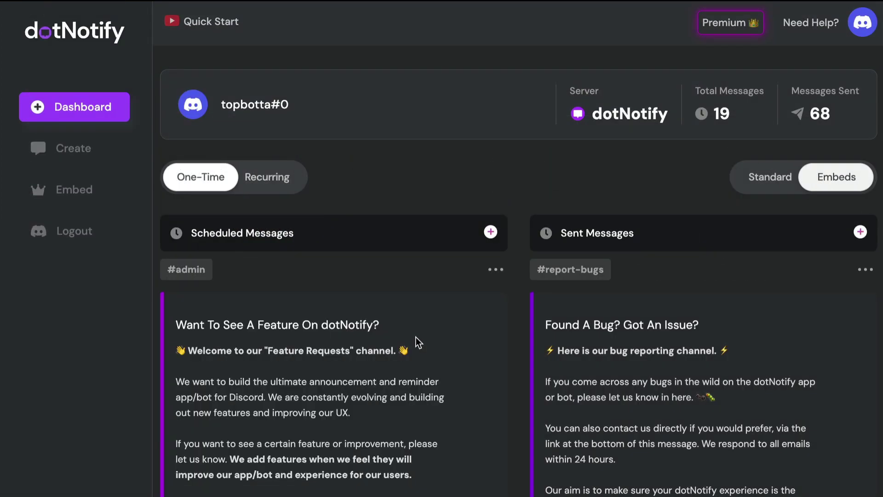
scroll(349, 327, down, 8)
scroll(349, 329, up, 8)
click(773, 184)
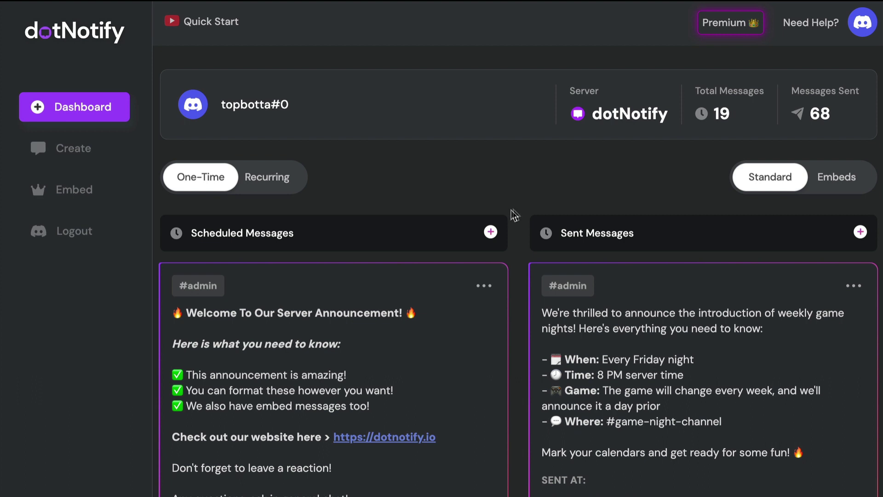
Step: Open the Welcome announcement's options menu, then dismiss it without choosing anything
scroll(381, 341, down, 1)
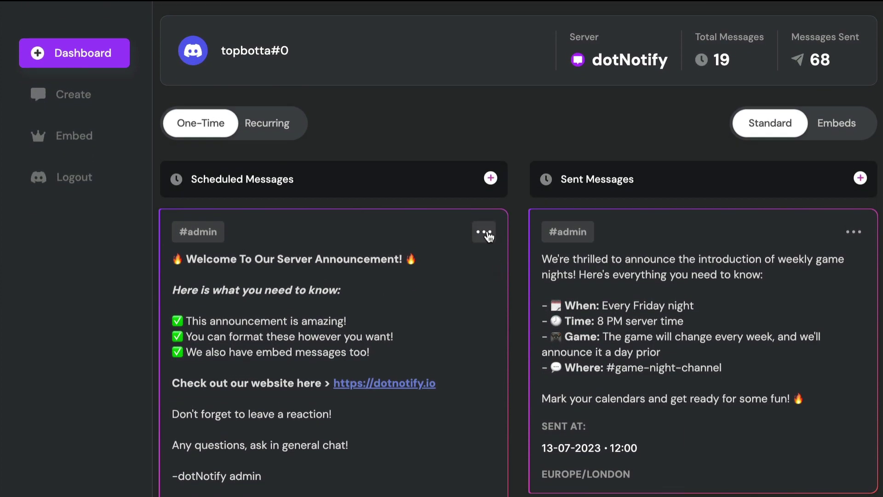
click(489, 237)
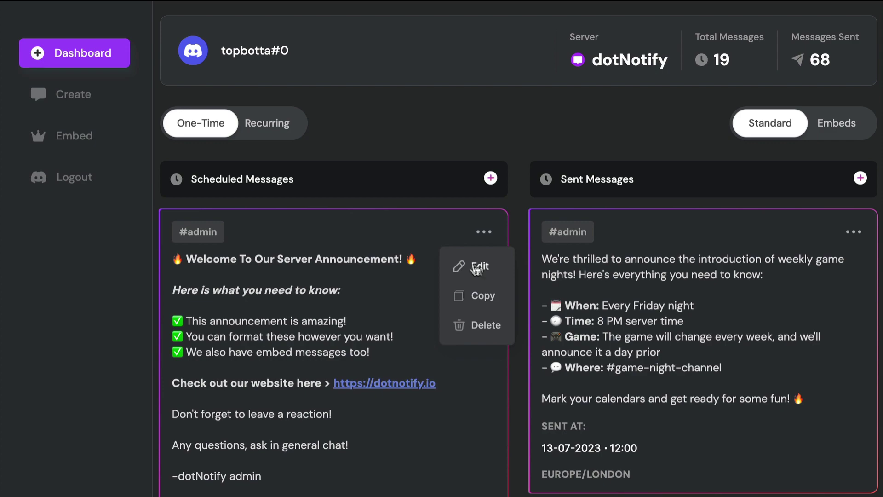
click(378, 292)
scroll(379, 296, down, 3)
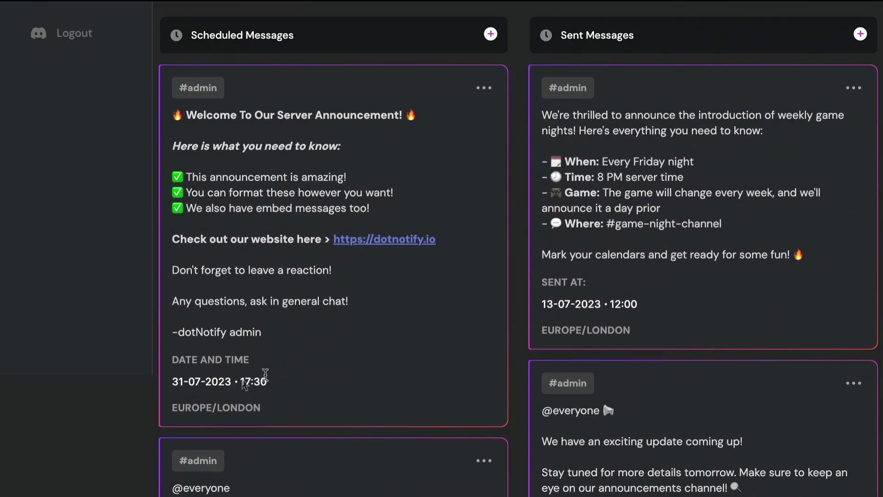
scroll(315, 375, up, 1)
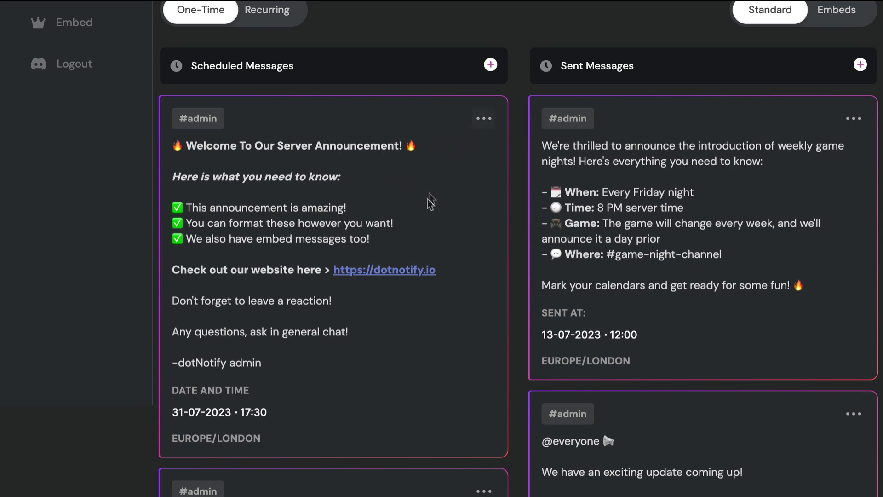
scroll(428, 203, up, 1)
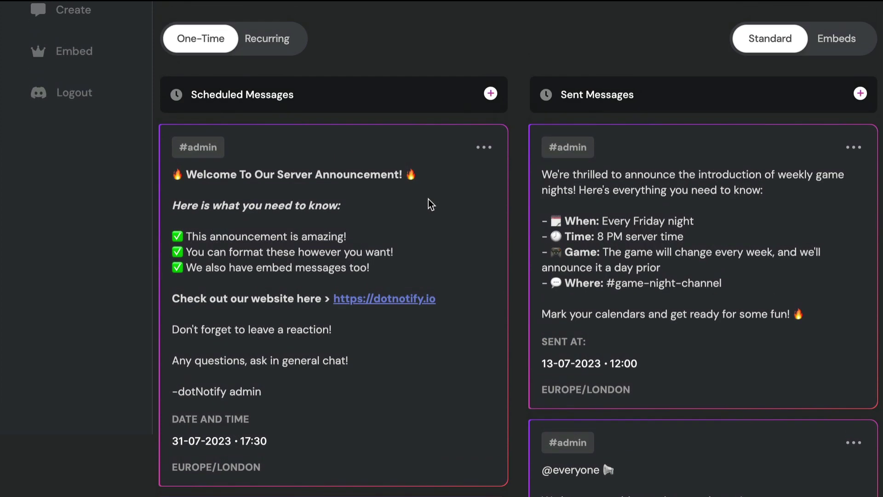
click(483, 148)
click(479, 182)
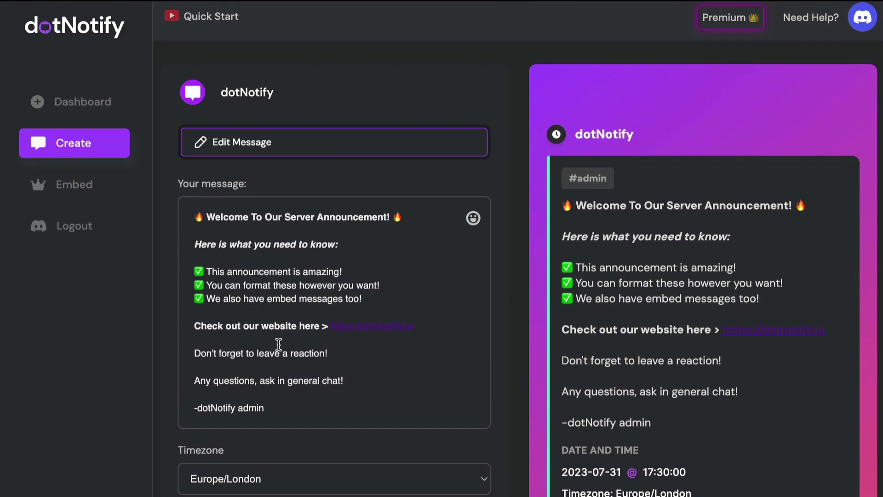
drag(361, 380, 203, 372)
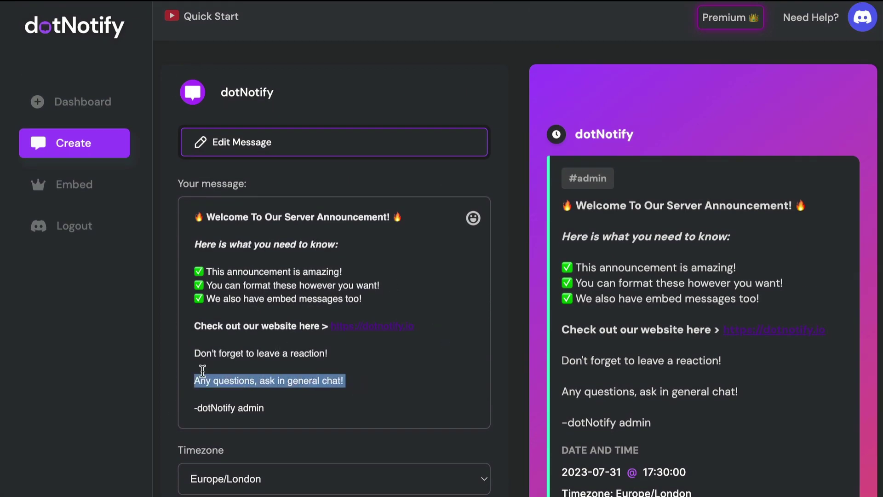
click(376, 377)
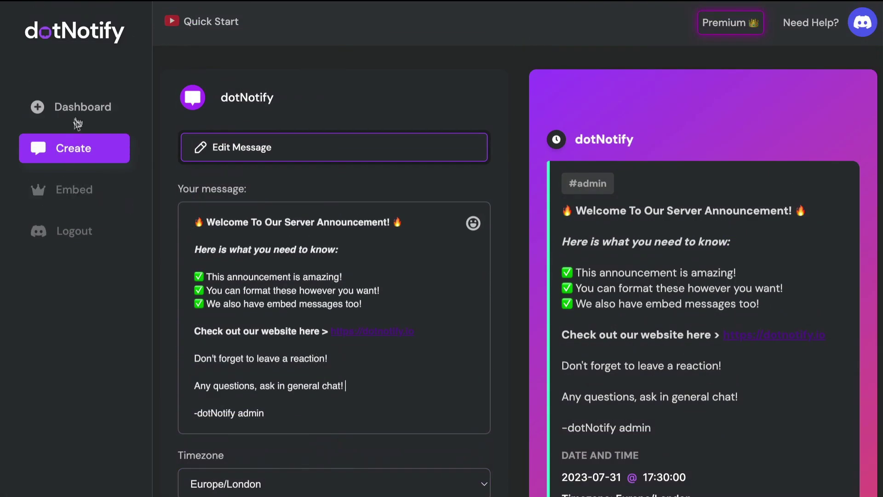
click(76, 116)
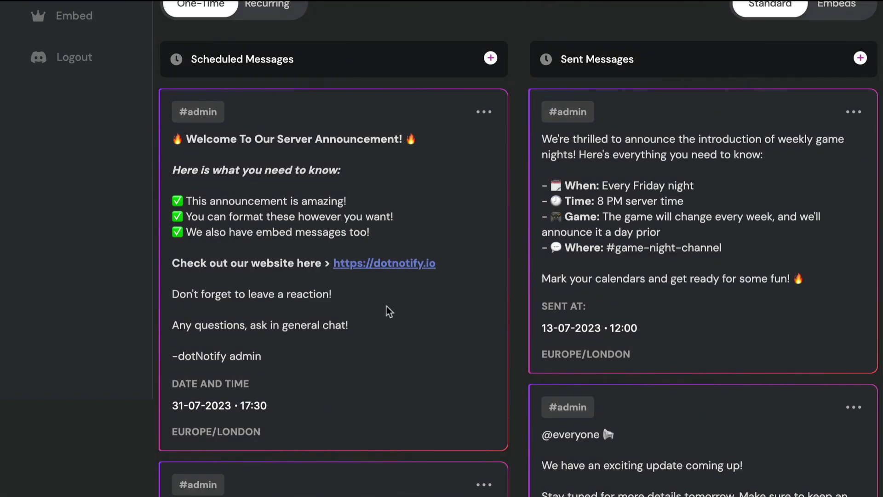
scroll(454, 298, up, 1)
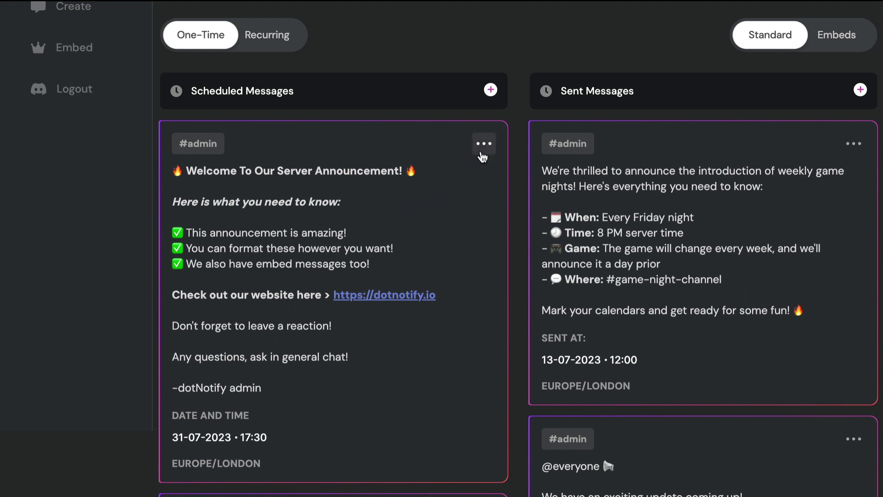
Step: Copy the Welcome announcement and schedule it for 31/07/2023 17:30 Europe/London in #admin
click(483, 150)
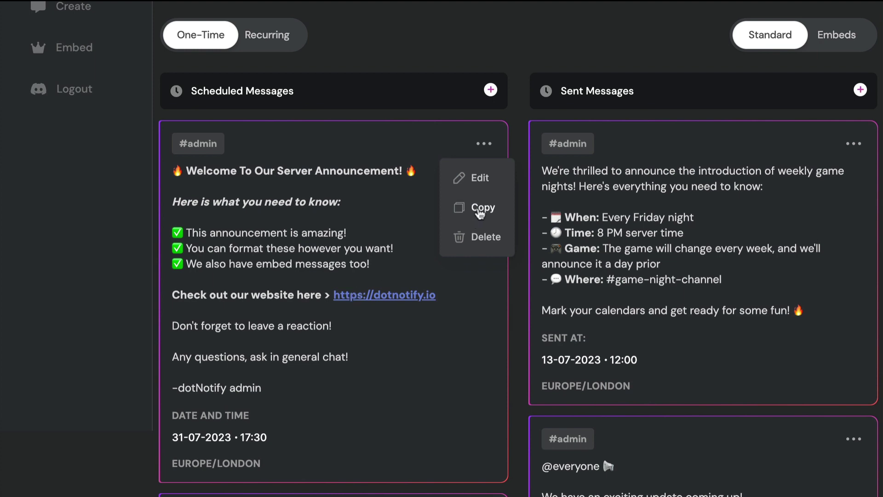
click(479, 211)
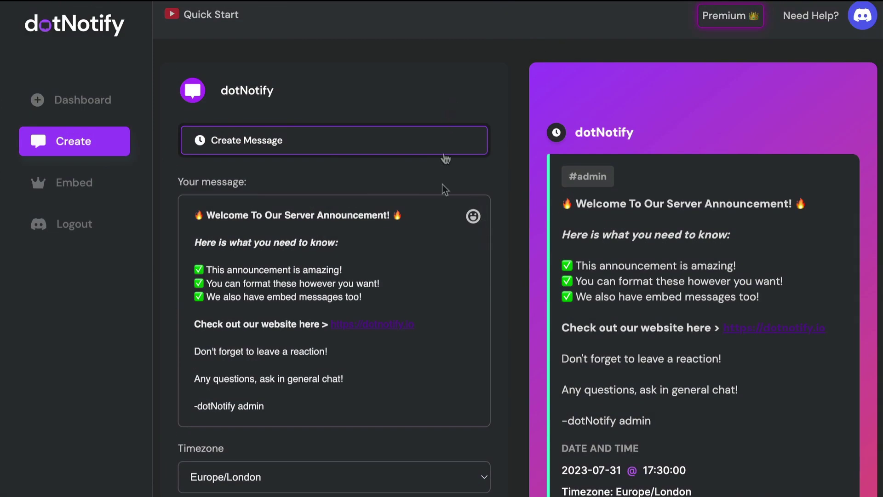
scroll(439, 217, down, 2)
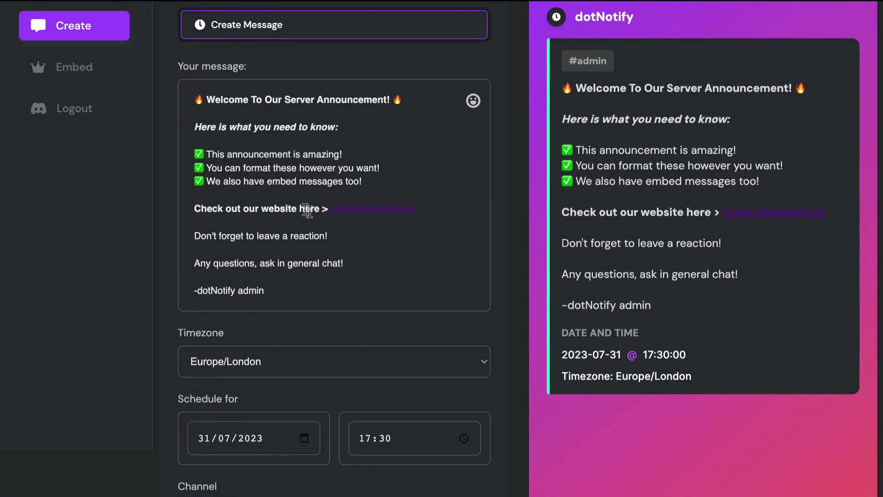
scroll(386, 244, down, 3)
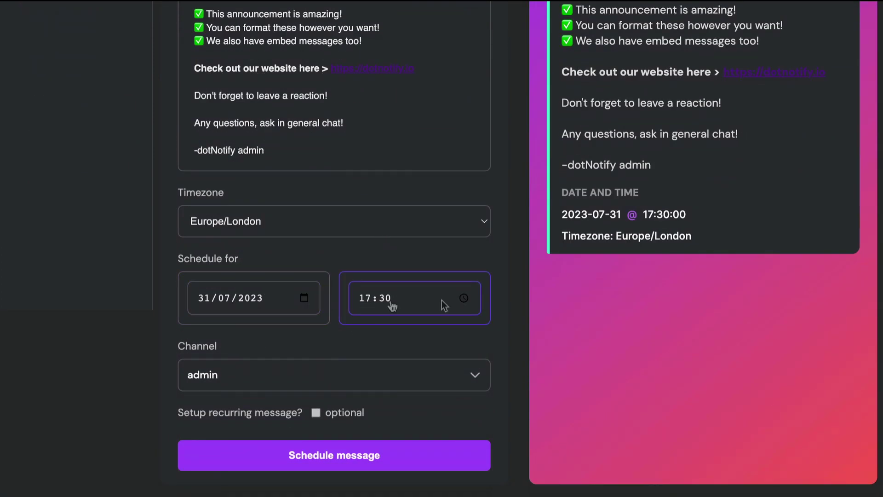
click(404, 461)
click(55, 106)
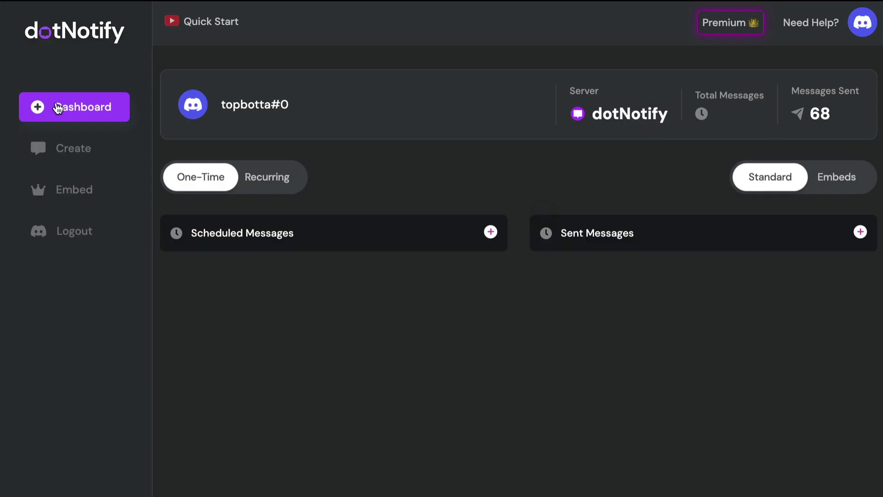
scroll(377, 216, down, 4)
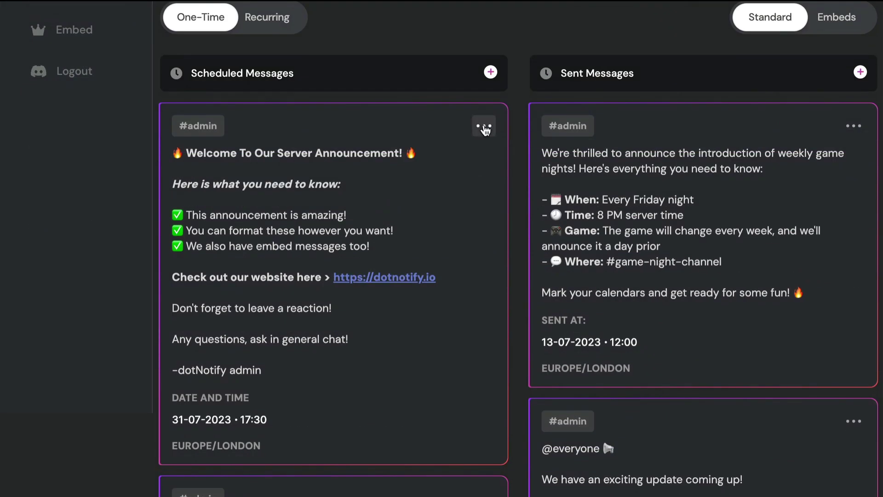
click(484, 126)
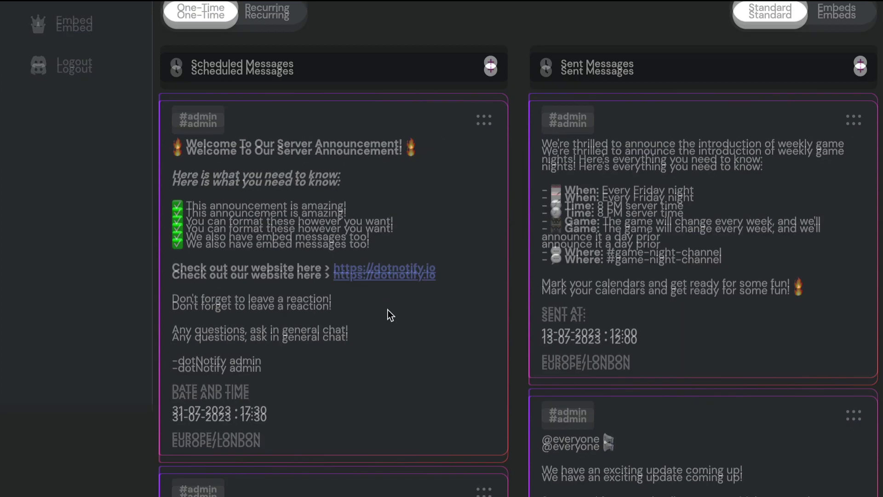
scroll(387, 310, down, 6)
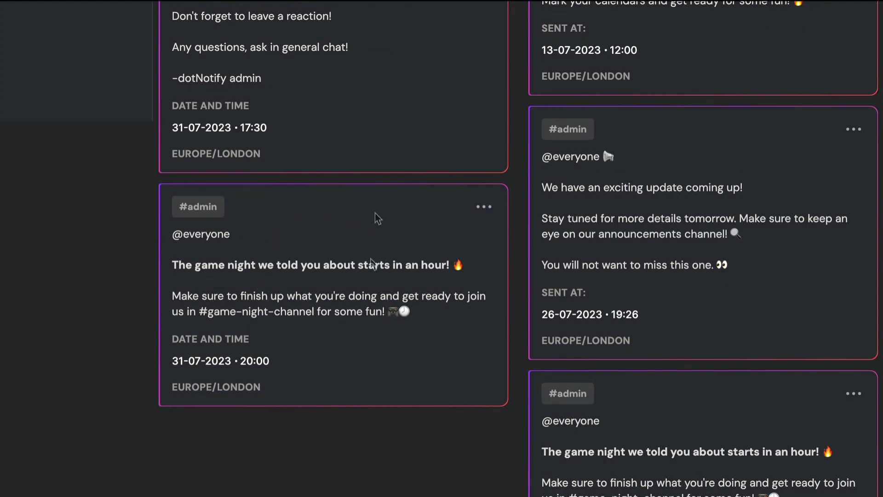
click(484, 206)
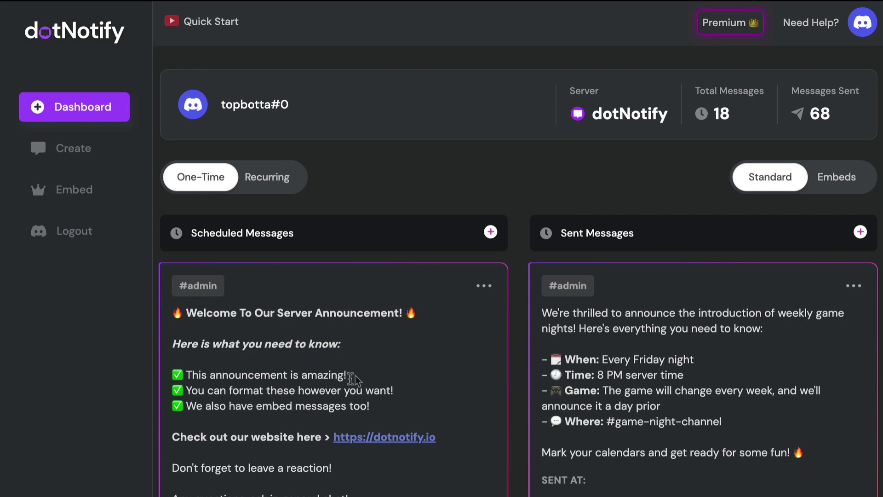
Step: In Embeds view, open the #admin feature-requests embed in the editor, review it, and return to the dashboard
click(849, 188)
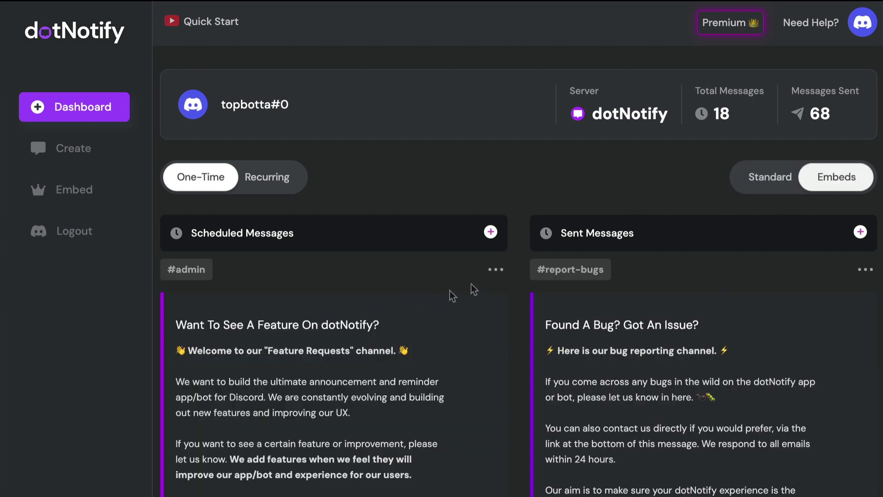
click(502, 272)
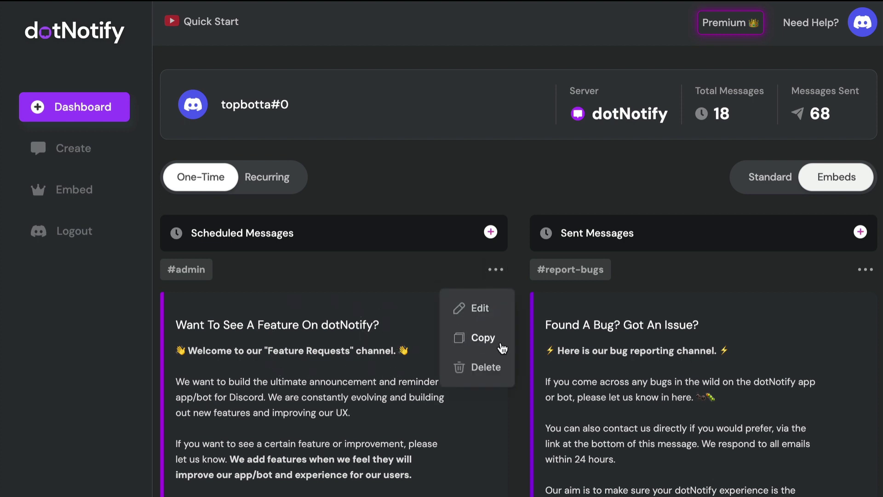
click(478, 312)
scroll(472, 313, down, 2)
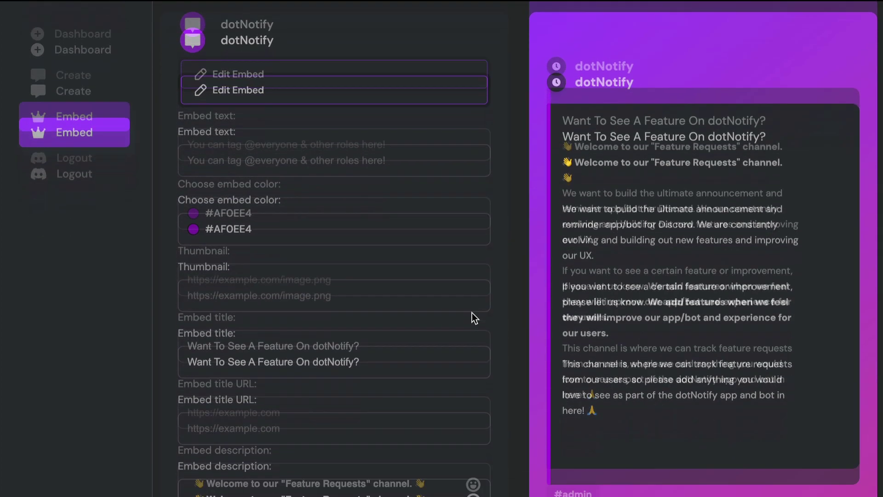
scroll(382, 232, down, 3)
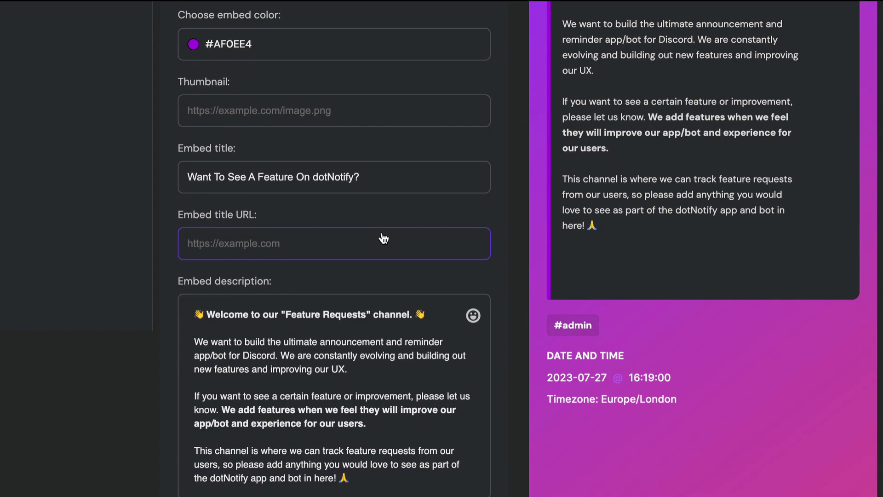
scroll(382, 235, down, 3)
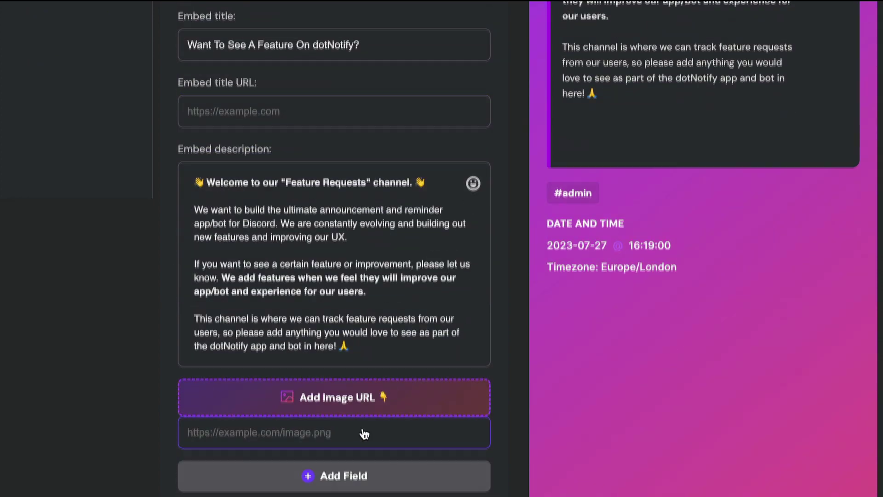
scroll(387, 394, up, 8)
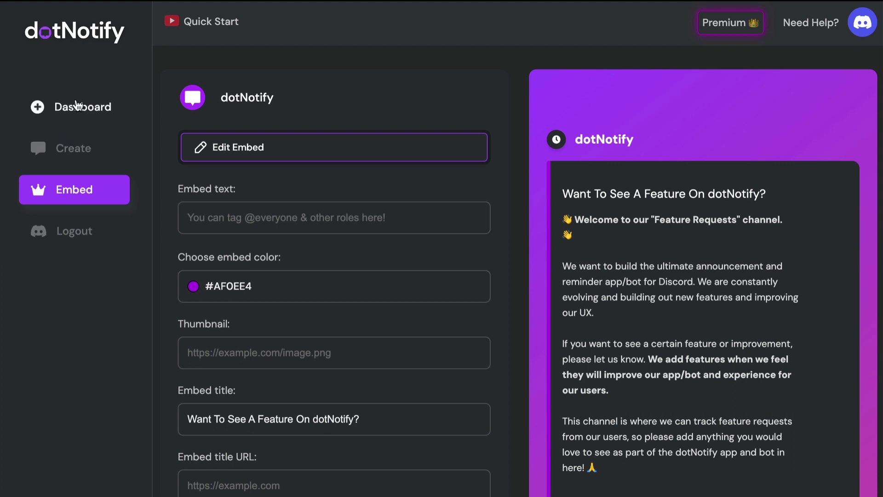
click(85, 114)
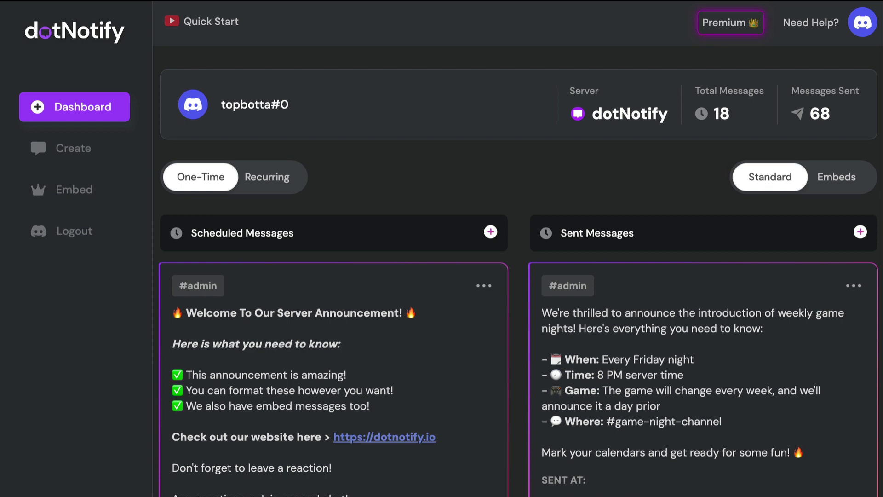
Step: Show the recurring standard messages and bring up the daily reminder's actions menu
click(854, 184)
click(496, 270)
click(301, 173)
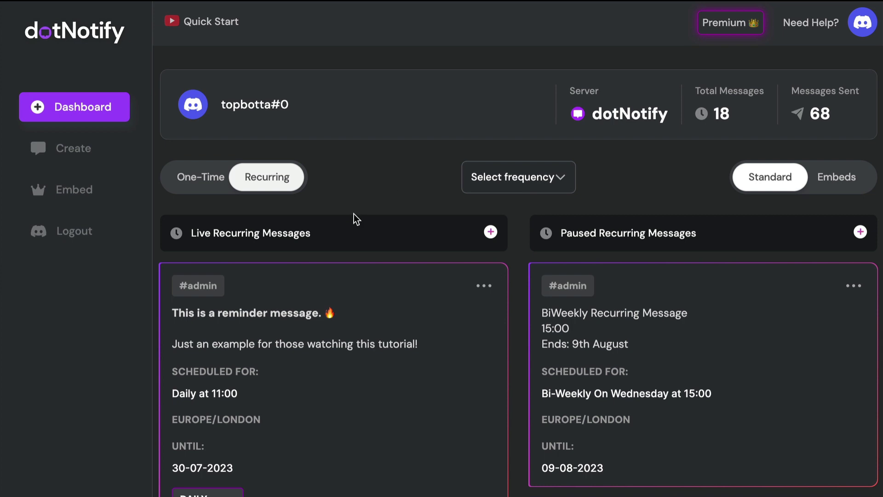
click(224, 188)
click(277, 183)
click(483, 286)
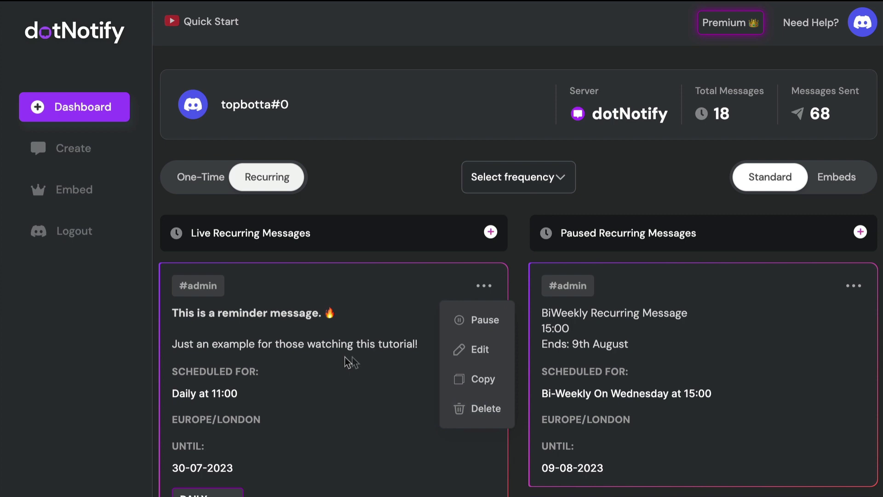
click(472, 354)
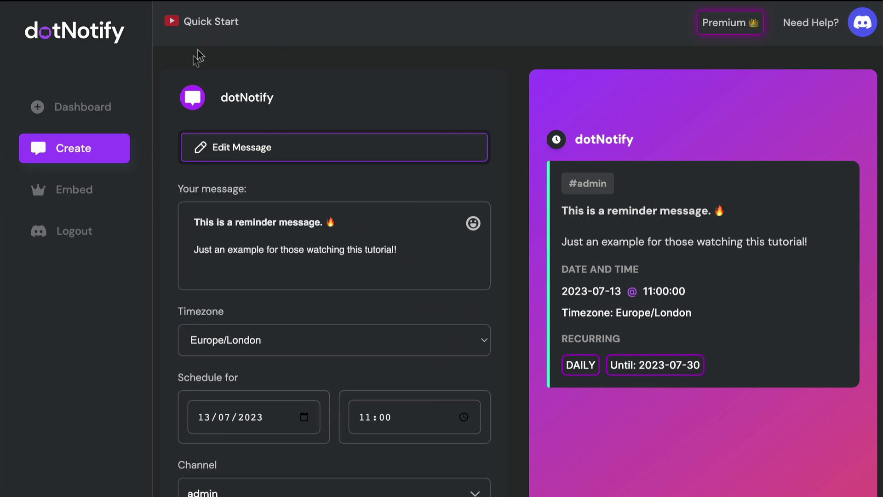
click(75, 118)
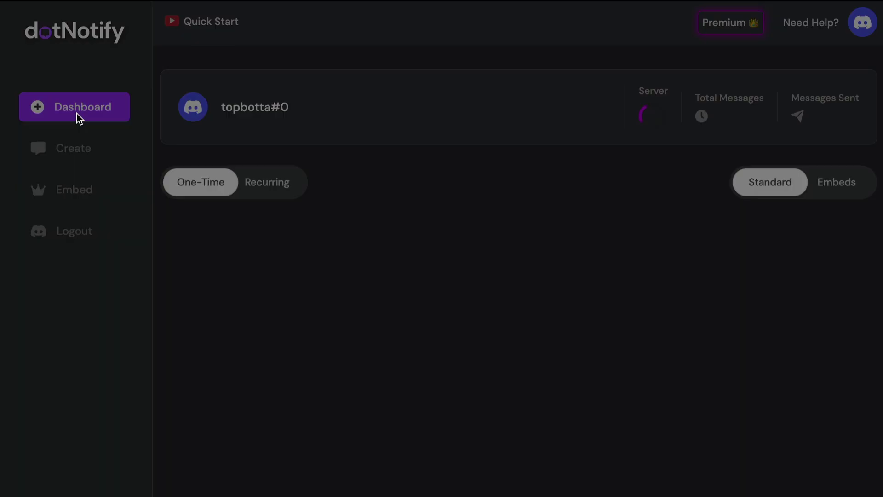
click(273, 185)
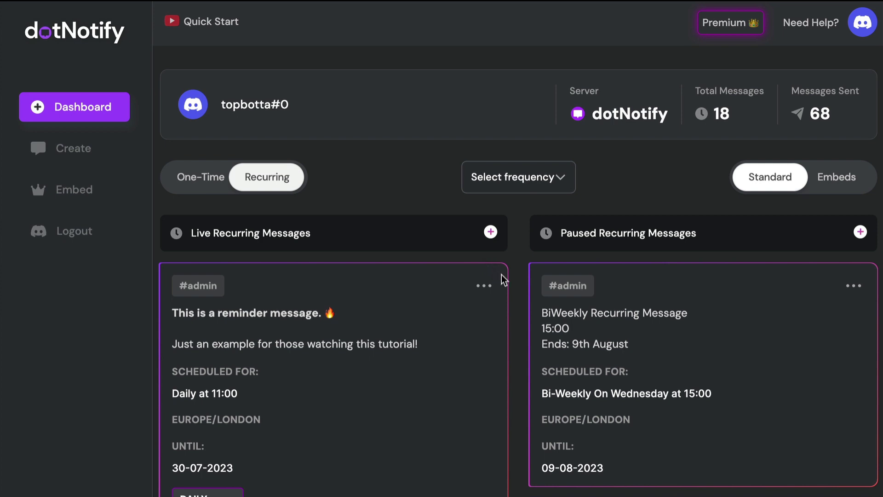
click(484, 287)
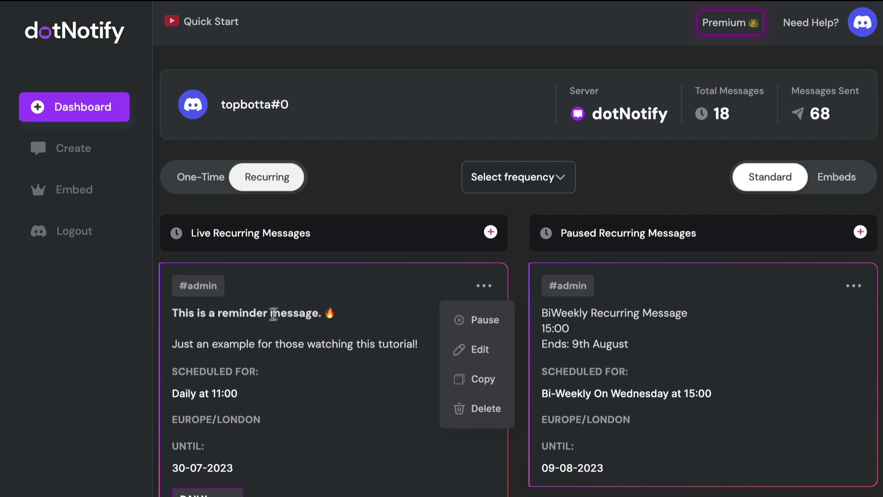
click(262, 356)
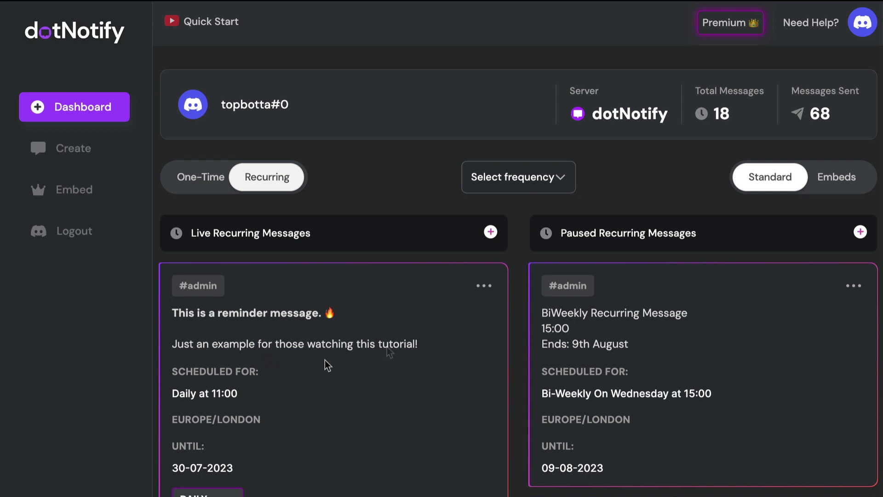
Step: Pause the daily 11:00 #admin reminder, then resume it from the paused recurring list
click(482, 285)
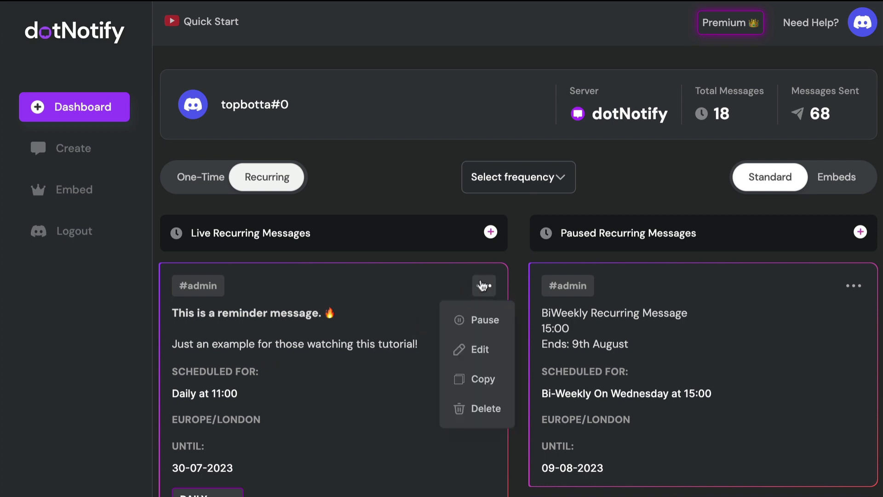
click(483, 321)
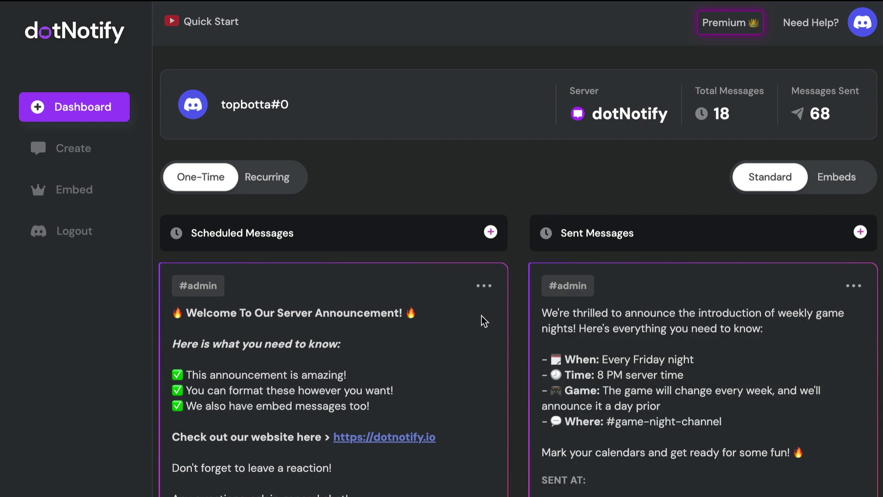
click(278, 190)
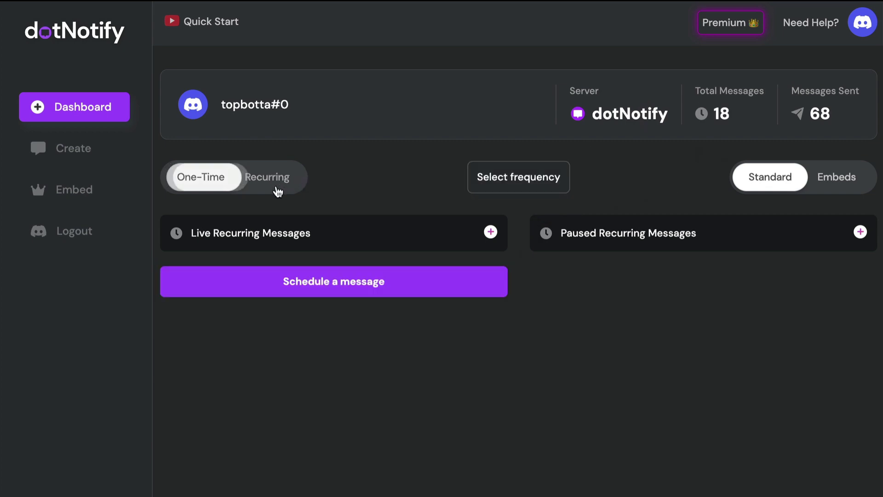
scroll(625, 359, down, 10)
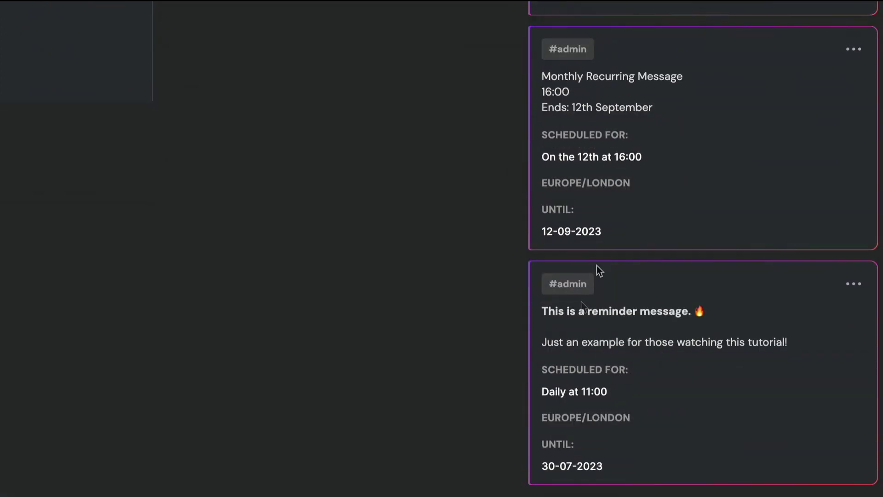
scroll(720, 289, up, 10)
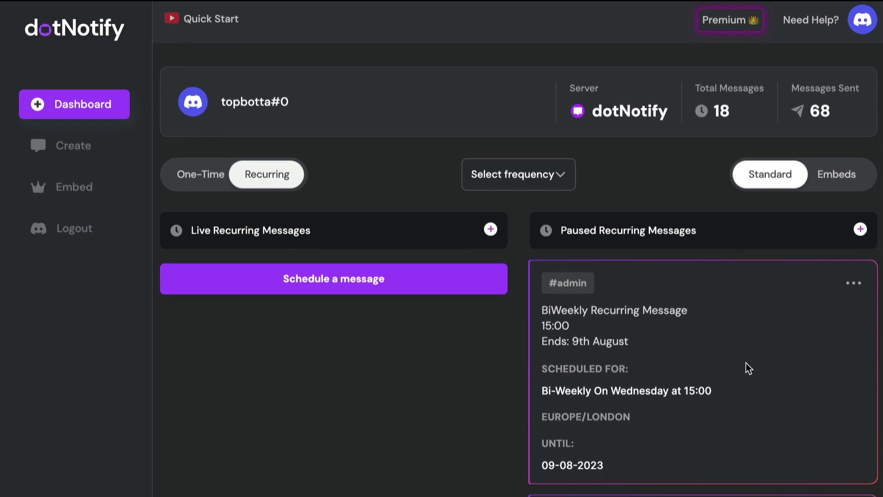
scroll(747, 363, down, 9)
click(853, 336)
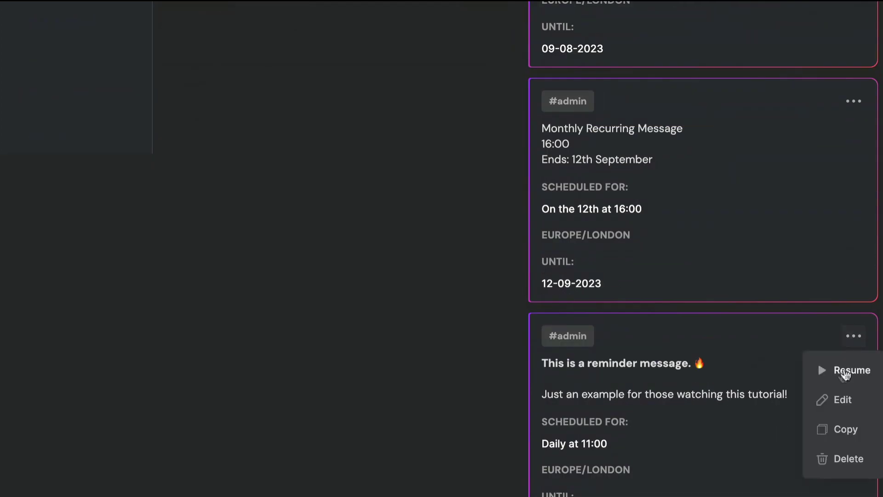
key(F5)
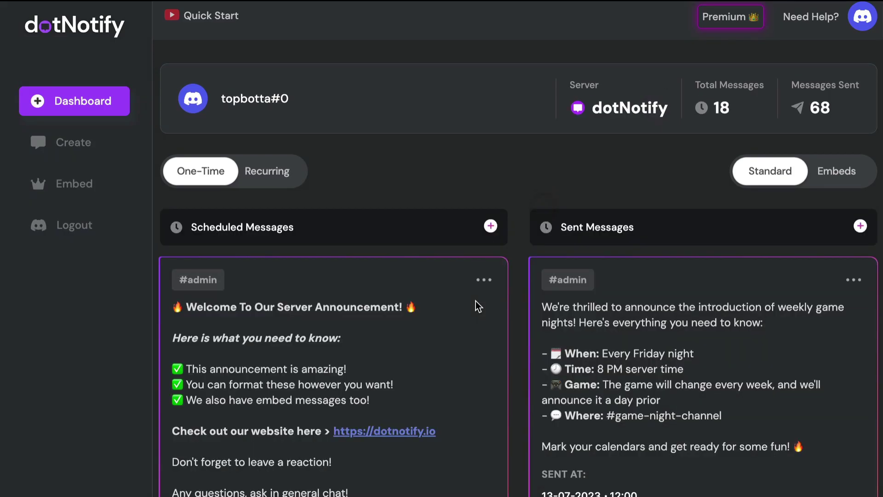
click(284, 183)
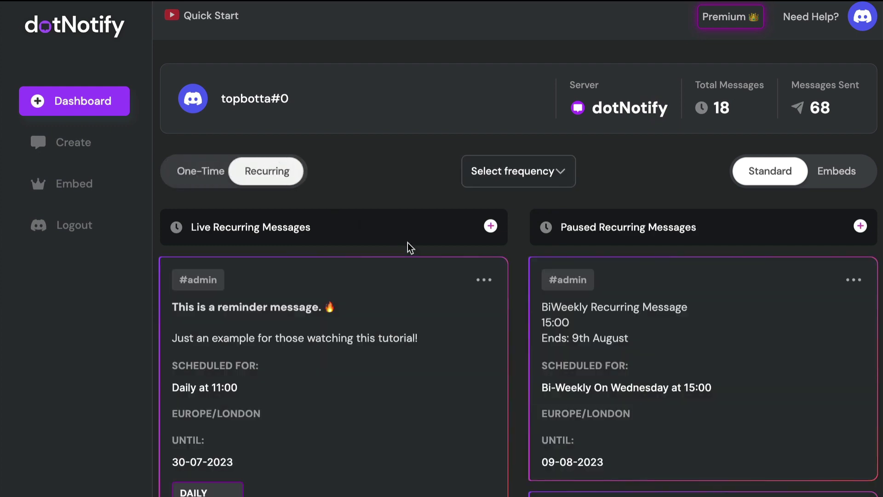